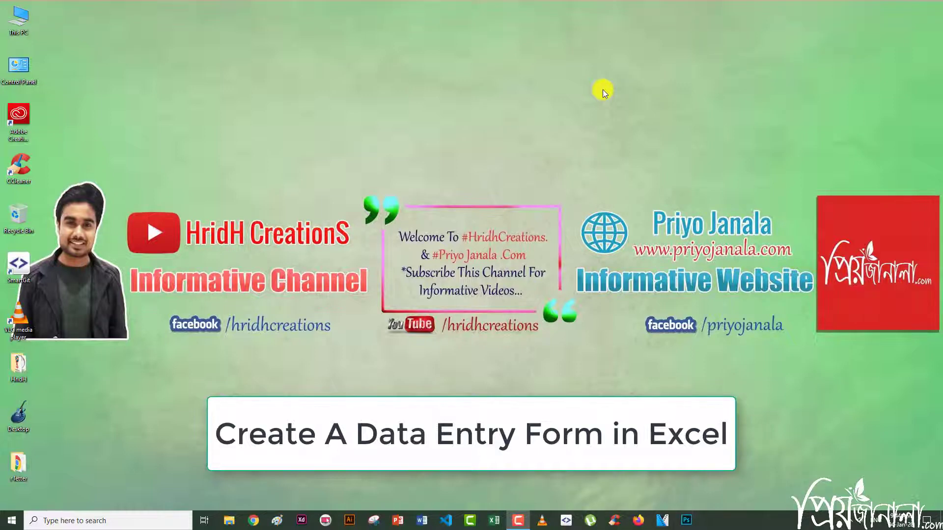
Refresh the desktop, launch Excel, dismiss the activation notice and start a blank workbook.
{"action": "right_click", "coordinate": [604, 91]}
{"action": "left_click", "coordinate": [630, 119]}
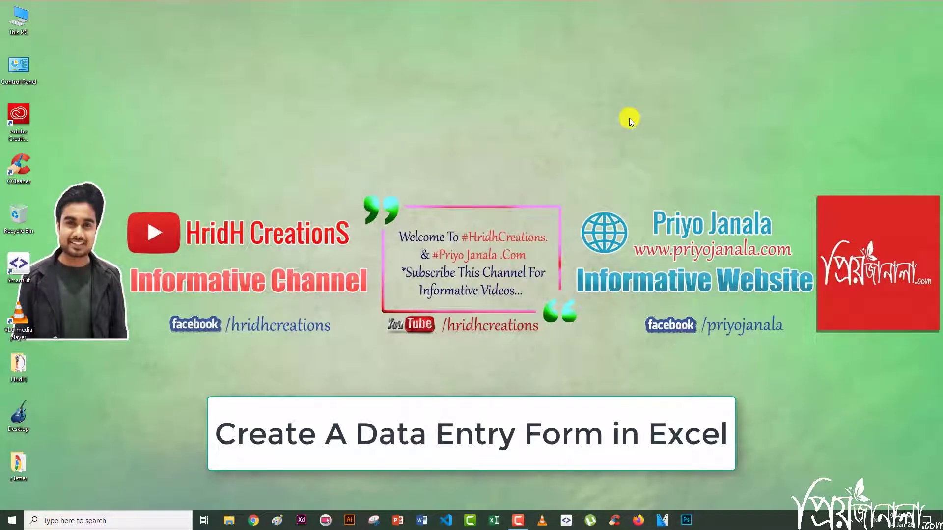
{"action": "left_click", "coordinate": [498, 521]}
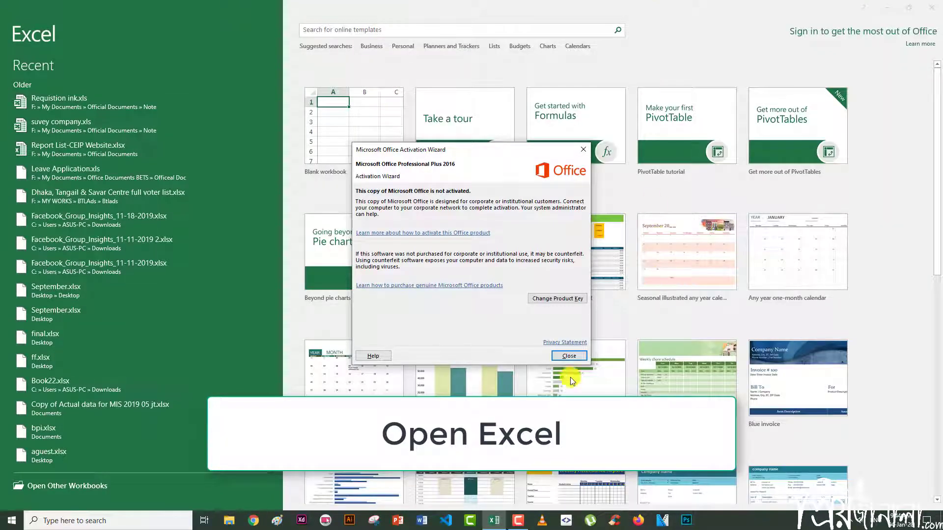
{"action": "left_click", "coordinate": [569, 356]}
{"action": "left_click", "coordinate": [351, 127]}
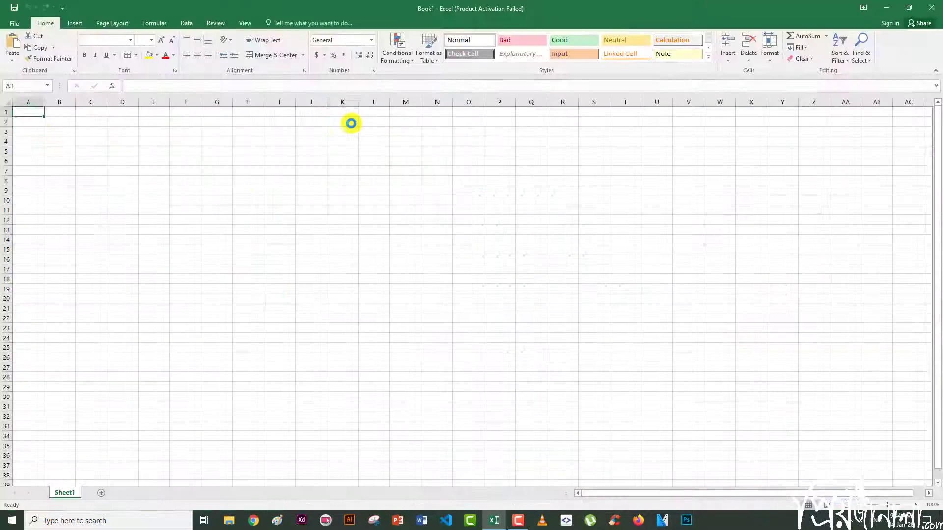
{"action": "left_click", "coordinate": [352, 122]}
Zoom the sheet view in several steps and select cell A1.
{"action": "left_click", "coordinate": [916, 505]}
{"action": "left_click", "coordinate": [916, 505]}
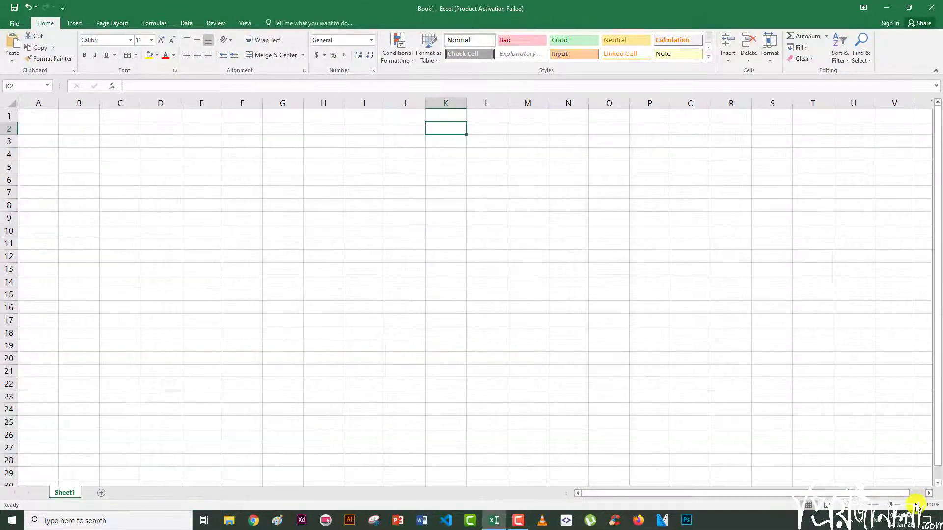
{"action": "left_click", "coordinate": [917, 506]}
{"action": "left_click", "coordinate": [917, 506]}
{"action": "left_click", "coordinate": [917, 505]}
{"action": "left_click", "coordinate": [916, 506]}
{"action": "left_click", "coordinate": [355, 302]}
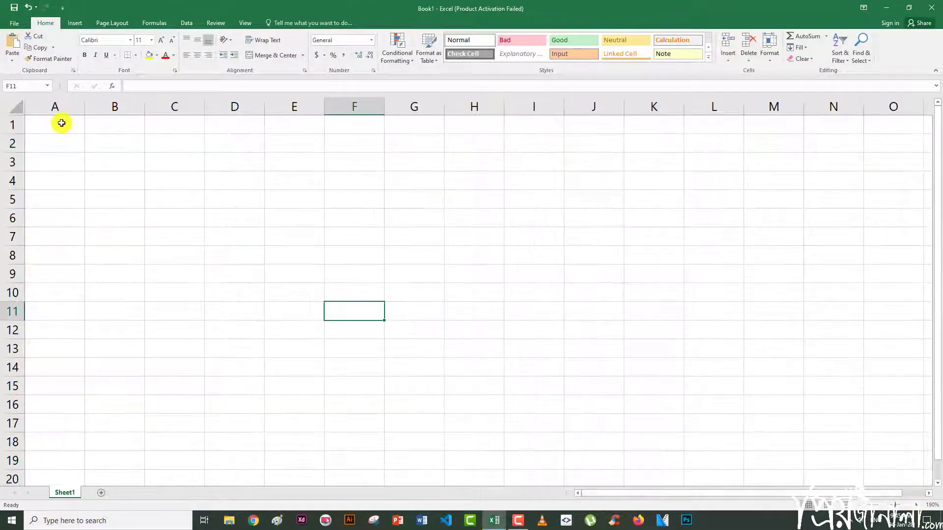
{"action": "left_click", "coordinate": [61, 124]}
Fill A1 through F1 with Sl No., First Name, Last Name, Email, Company and City.
{"action": "type", "text": "Sl No."}
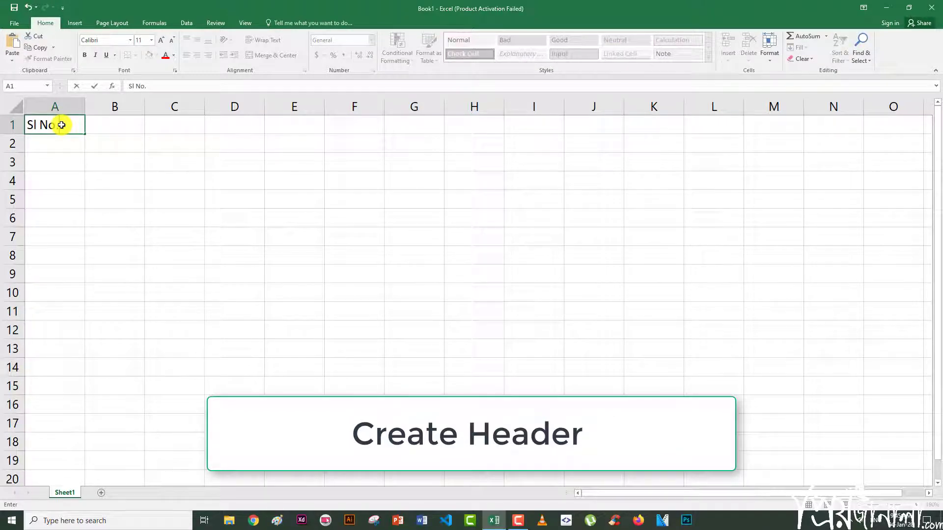
{"action": "key", "text": "Tab"}
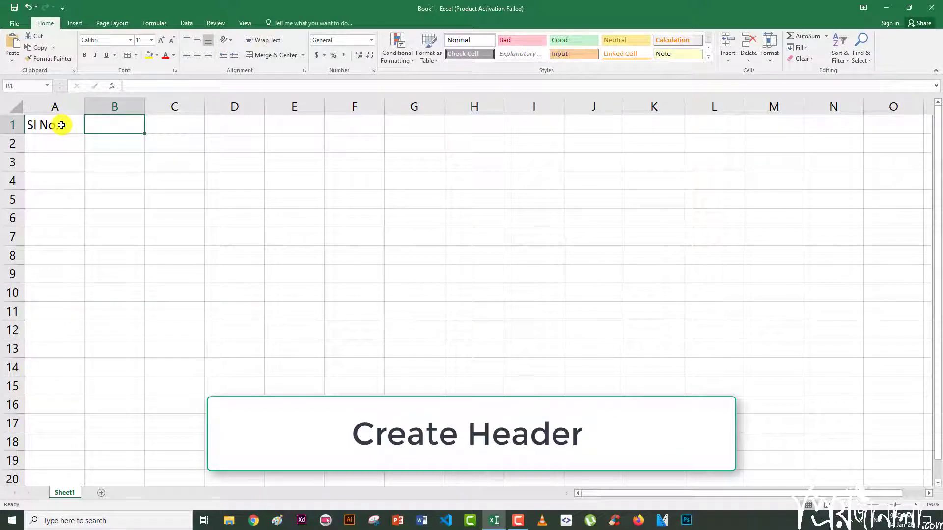
{"action": "type", "text": "First Name"}
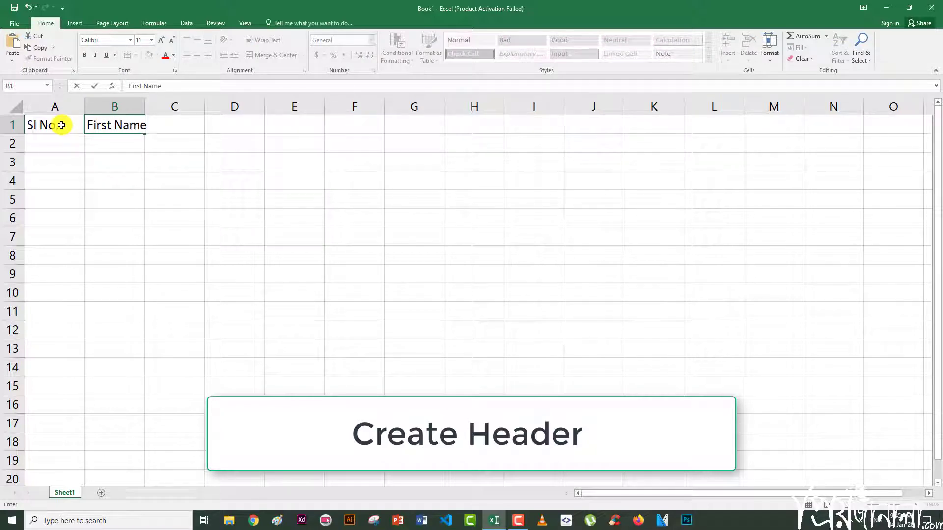
{"action": "key", "text": "Tab"}
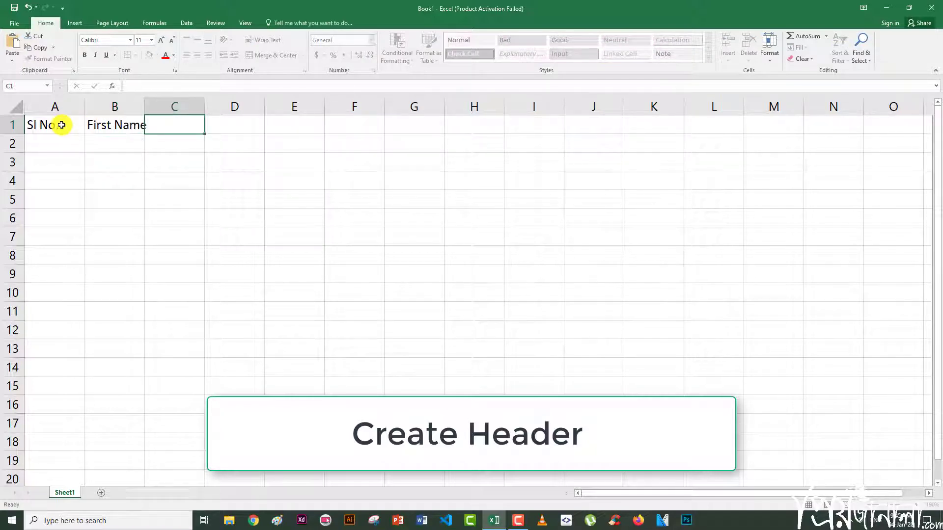
{"action": "type", "text": "Last Name"}
{"action": "key", "text": "Tab"}
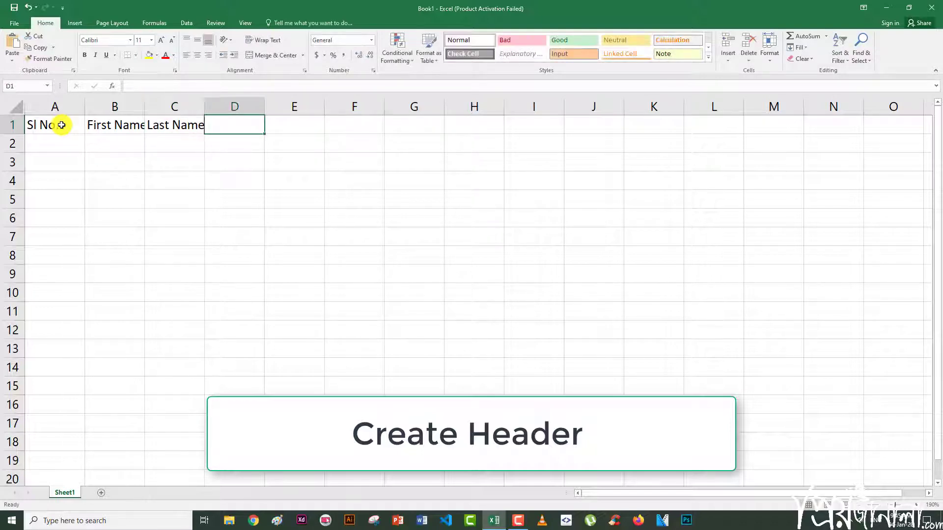
{"action": "type", "text": "Email"}
{"action": "key", "text": "Tab"}
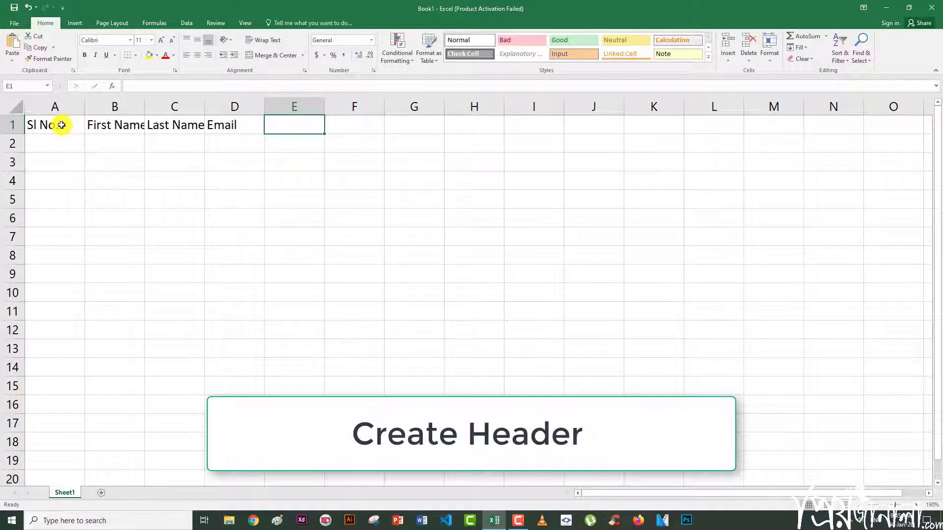
{"action": "type", "text": "Company"}
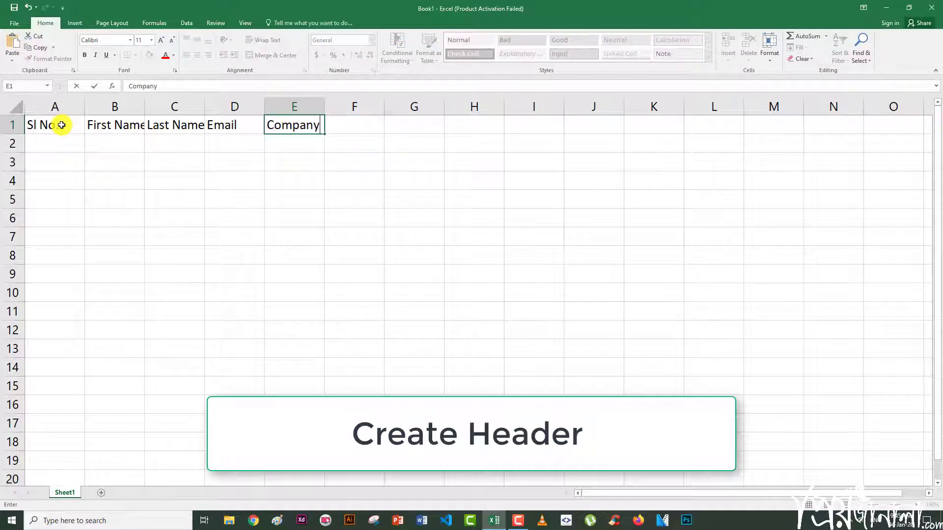
{"action": "key", "text": "Tab"}
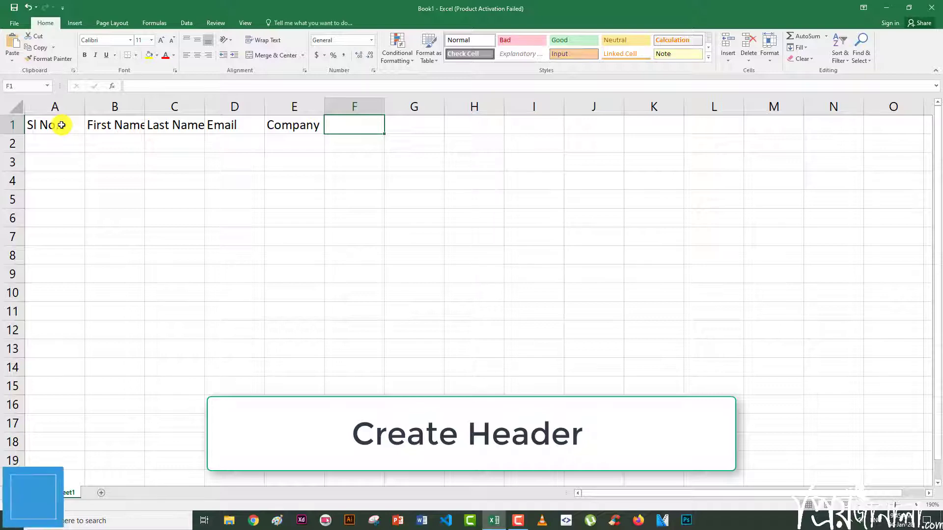
{"action": "type", "text": "City"}
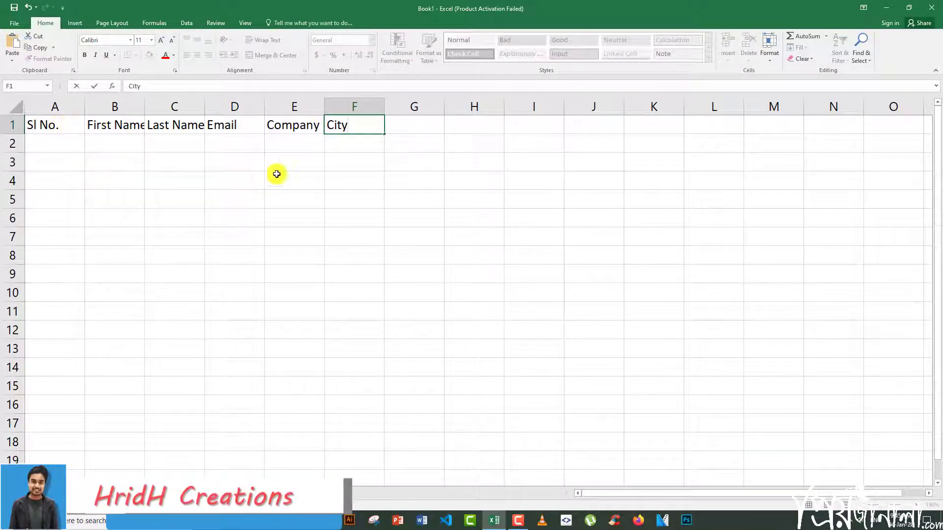
{"action": "left_click", "coordinate": [437, 159]}
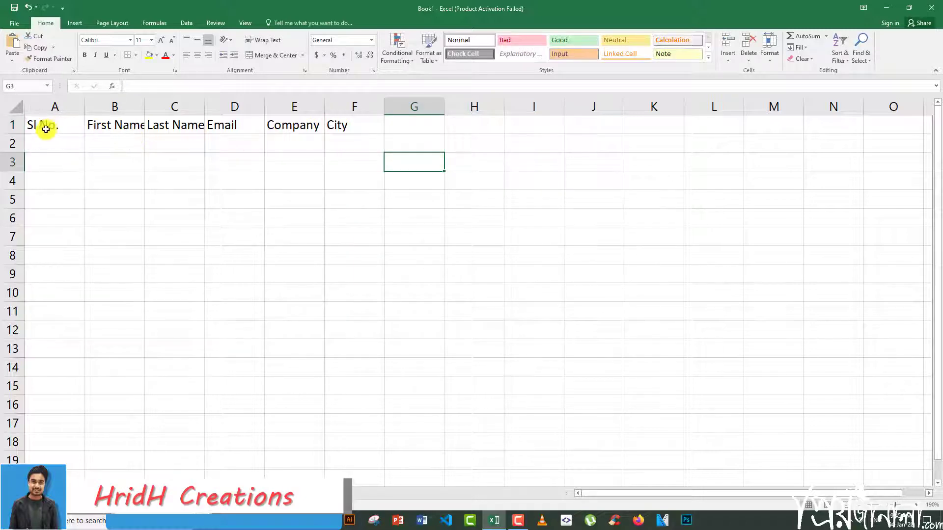
Make the header cells A1:F1 centred and bold.
{"action": "left_click_drag", "start_coordinate": [42, 126], "coordinate": [348, 127]}
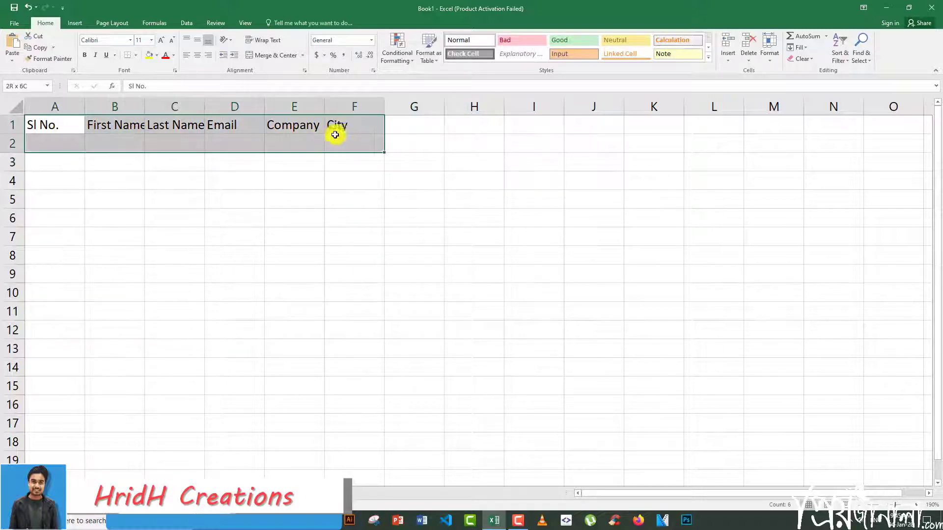
{"action": "left_click", "coordinate": [197, 55]}
{"action": "left_click", "coordinate": [85, 56]}
{"action": "left_click", "coordinate": [201, 201]}
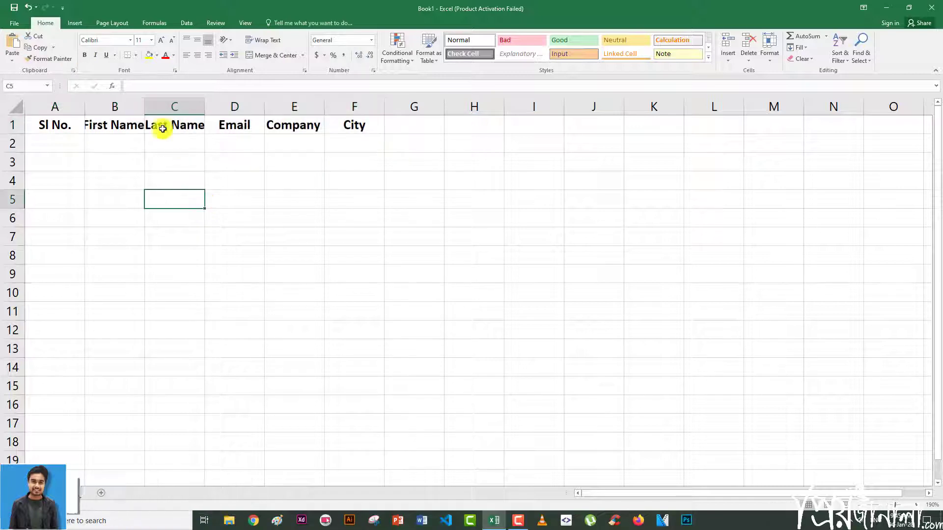
Widen columns B, D, E and F to fit their headers.
{"action": "left_click_drag", "start_coordinate": [145, 107], "coordinate": [278, 106]}
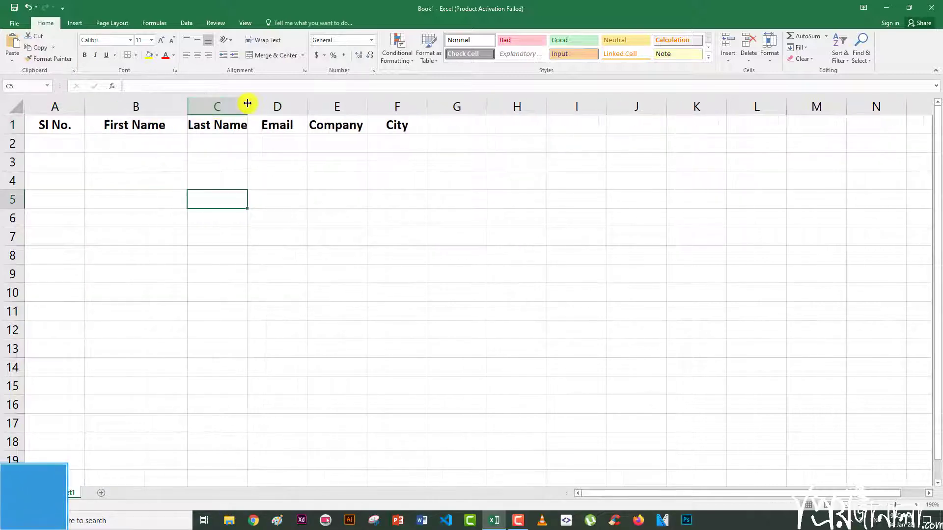
{"action": "left_click_drag", "start_coordinate": [338, 105], "coordinate": [368, 109]}
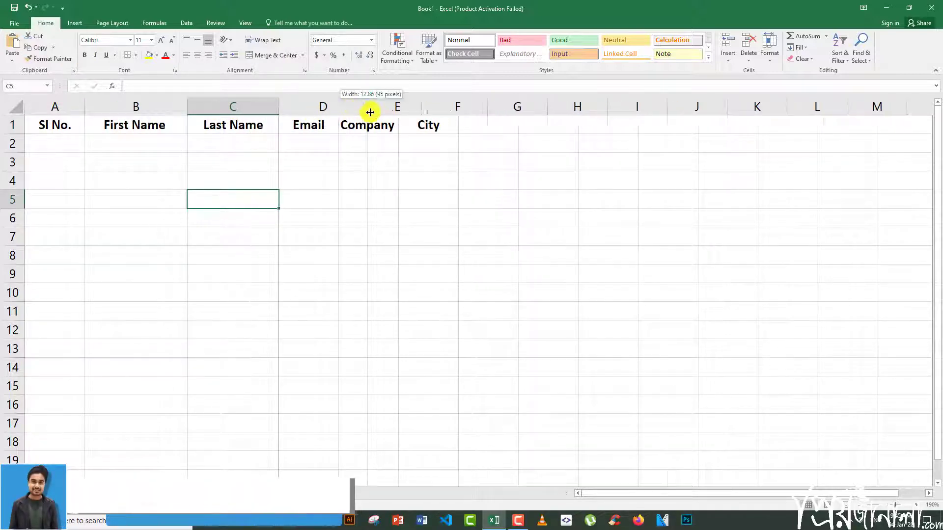
{"action": "left_click_drag", "start_coordinate": [431, 108], "coordinate": [451, 111]}
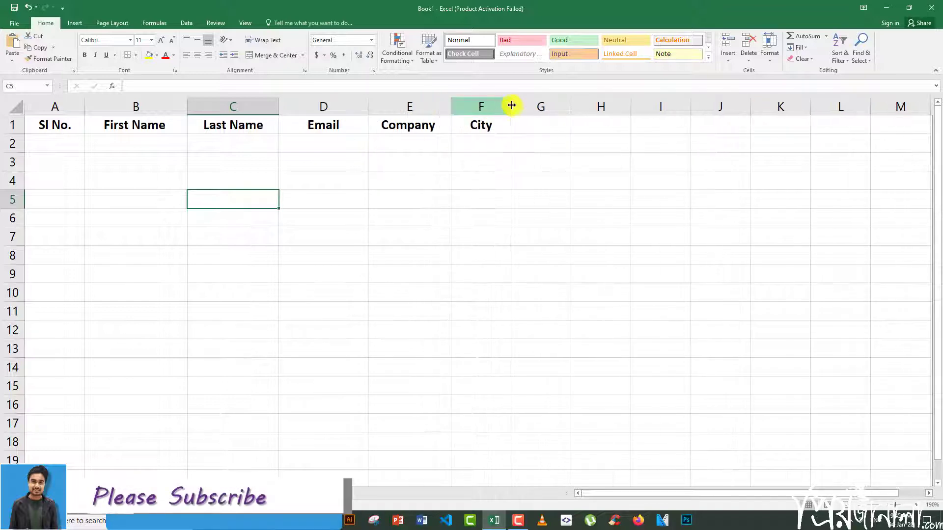
{"action": "left_click_drag", "start_coordinate": [511, 108], "coordinate": [538, 108]}
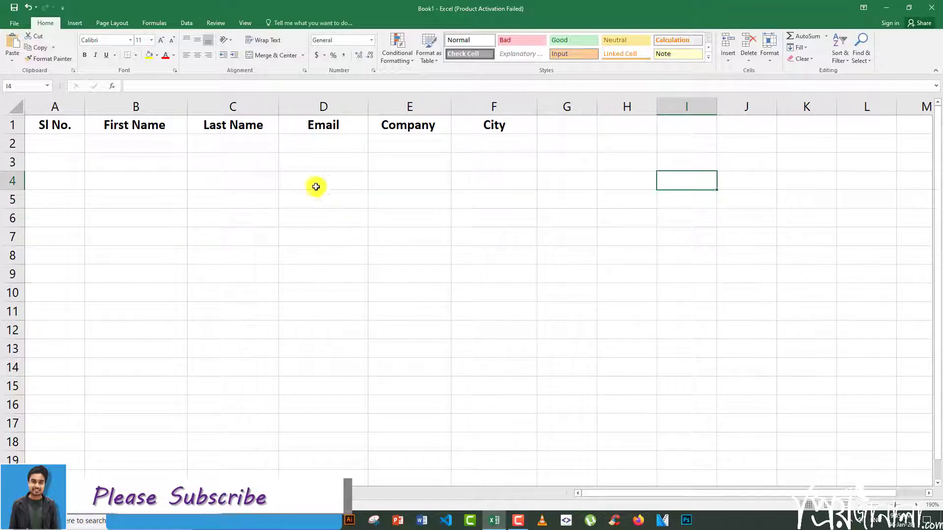
Apply All Borders to the range A1:F20.
{"action": "left_click", "coordinate": [59, 129]}
{"action": "mouse_move", "coordinate": [164, 158]}
{"action": "left_mouse_down"}
{"action": "mouse_move", "coordinate": [504, 473]}
{"action": "mouse_move", "coordinate": [498, 432]}
{"action": "left_mouse_up"}
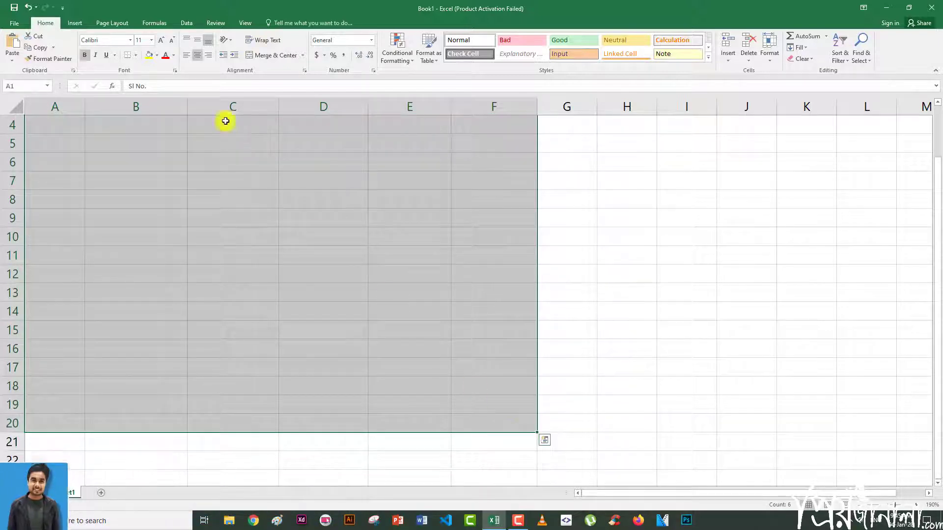
{"action": "left_click", "coordinate": [136, 55]}
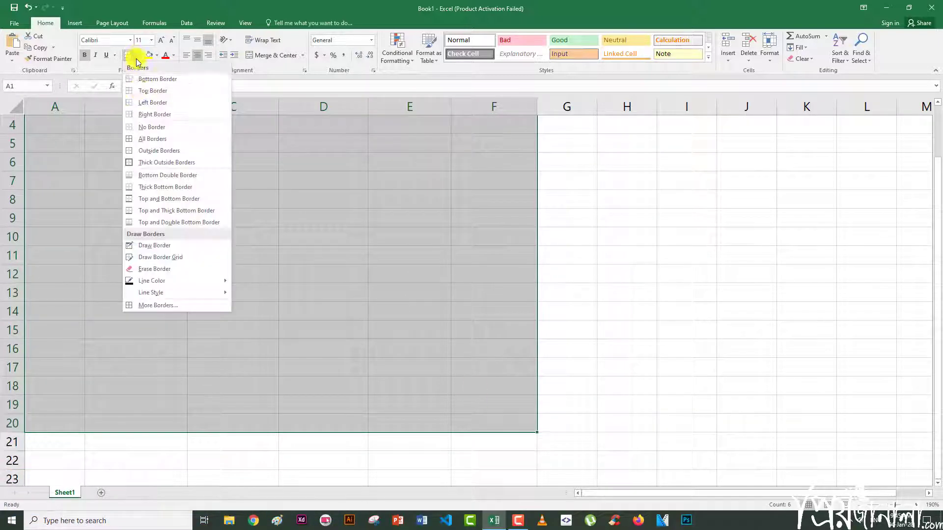
{"action": "left_click", "coordinate": [129, 138]}
{"action": "scroll", "coordinate": [314, 226], "scroll_direction": "up", "scroll_amount": 1}
{"action": "left_click", "coordinate": [314, 226]}
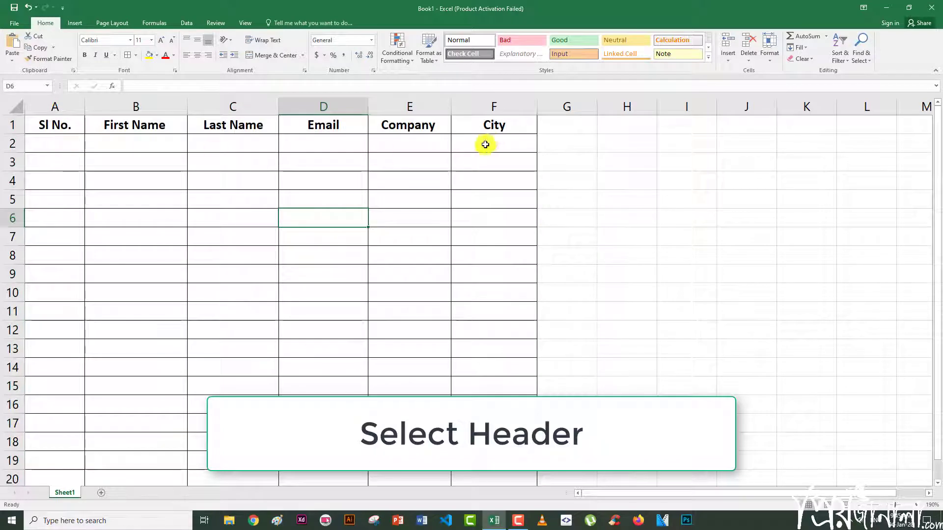
Convert A1:F1 into an Excel table with 'My table has headers' checked.
{"action": "left_click_drag", "start_coordinate": [44, 131], "coordinate": [492, 126]}
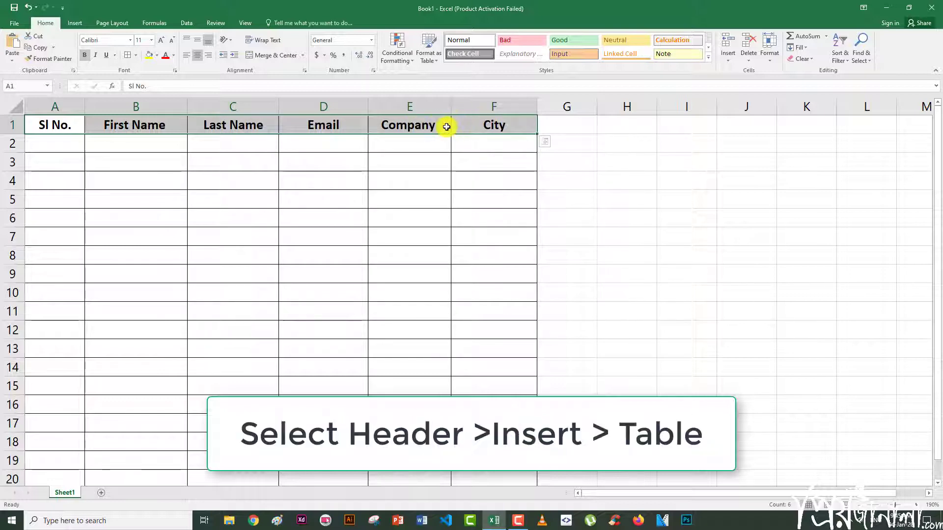
{"action": "left_click", "coordinate": [72, 23]}
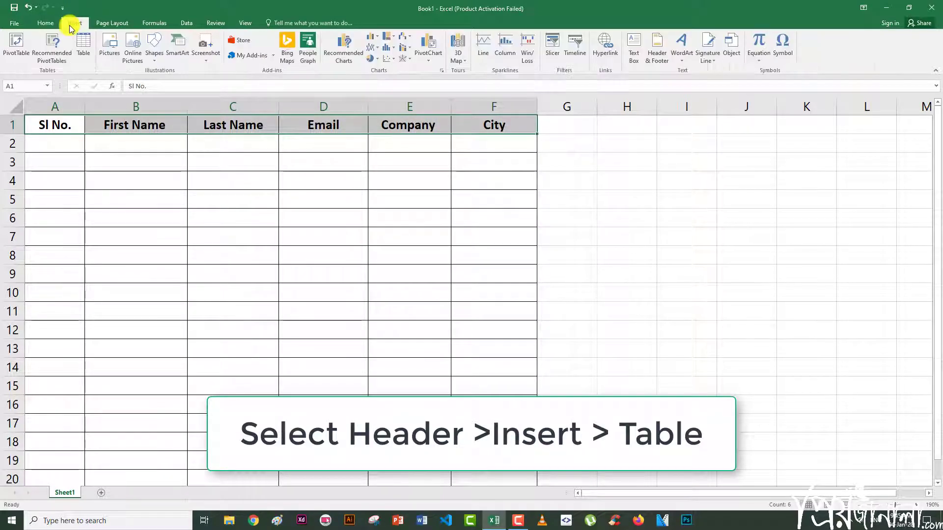
{"action": "left_click", "coordinate": [84, 46]}
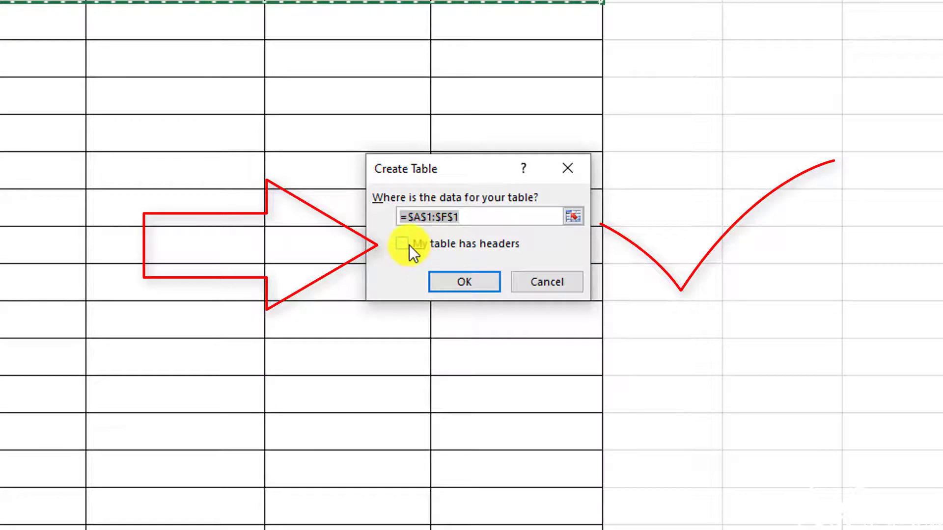
{"action": "left_click", "coordinate": [402, 244]}
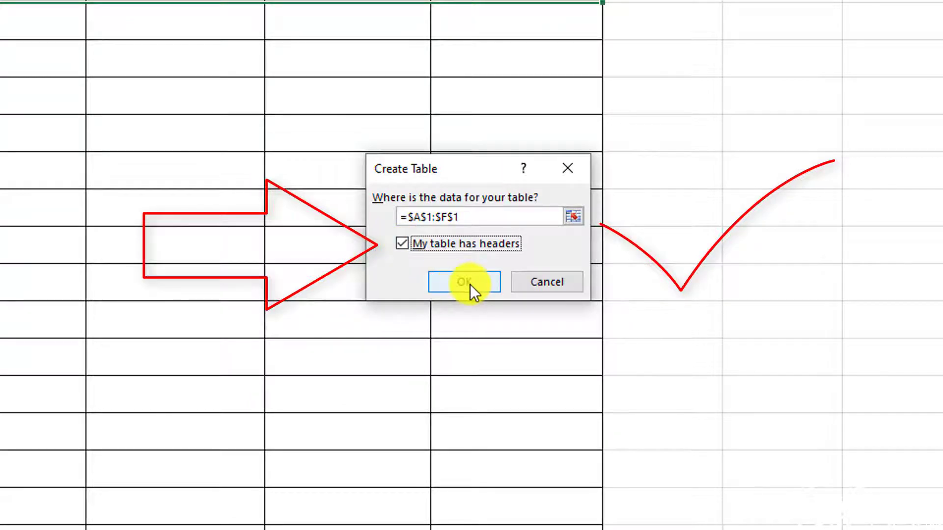
{"action": "left_click", "coordinate": [446, 281]}
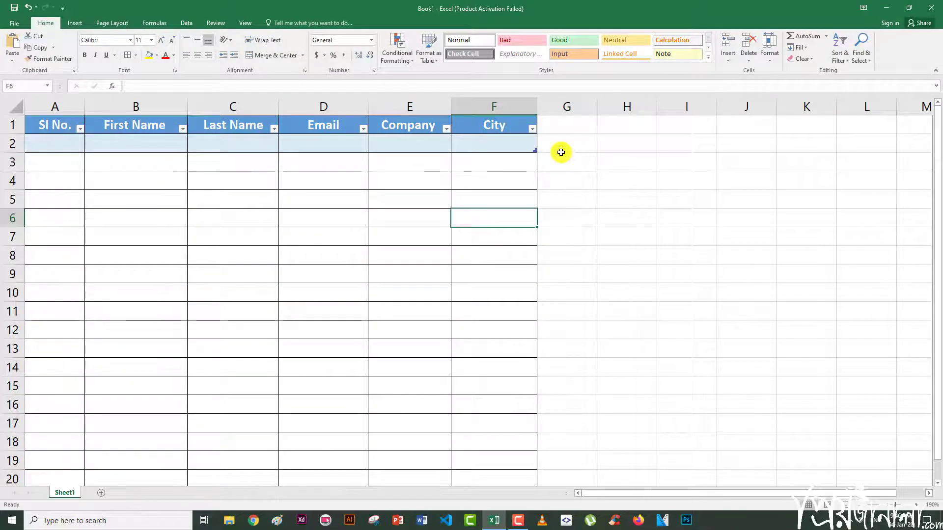
Open Excel Options on the Customize Ribbon page.
{"action": "left_click", "coordinate": [13, 26]}
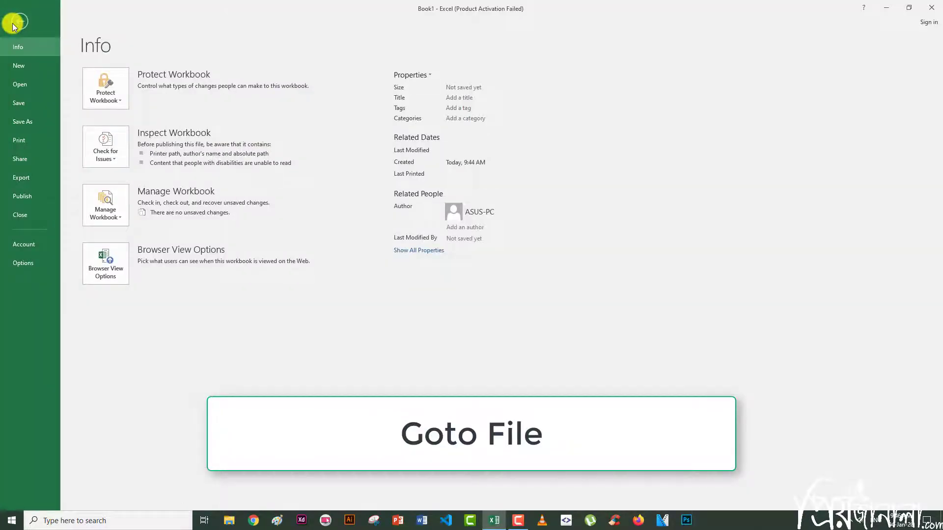
{"action": "left_click", "coordinate": [24, 264]}
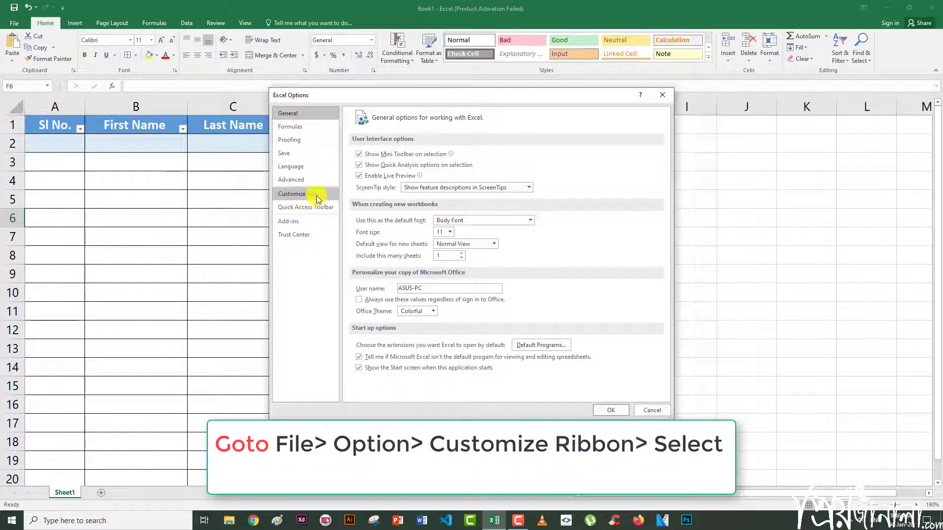
{"action": "left_click", "coordinate": [303, 197]}
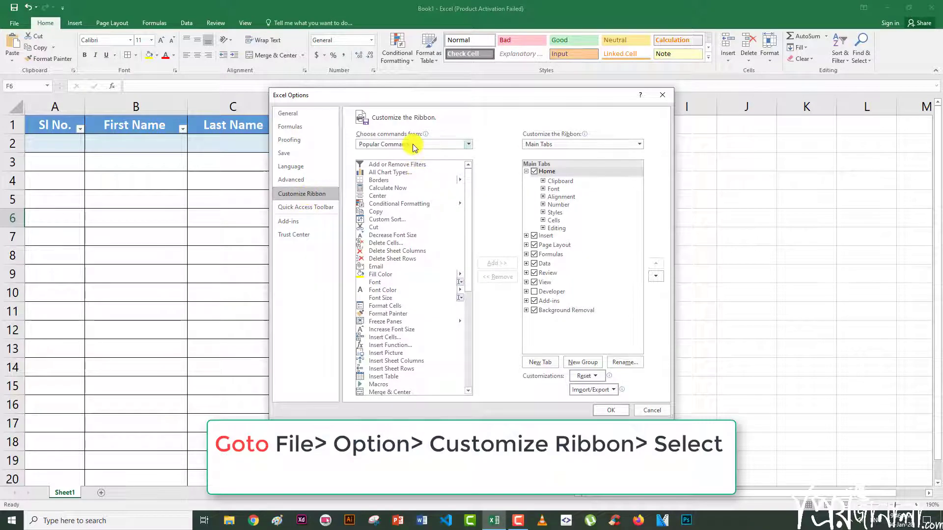
List Commands Not in the Ribbon and select the Form... command.
{"action": "left_click", "coordinate": [469, 144]}
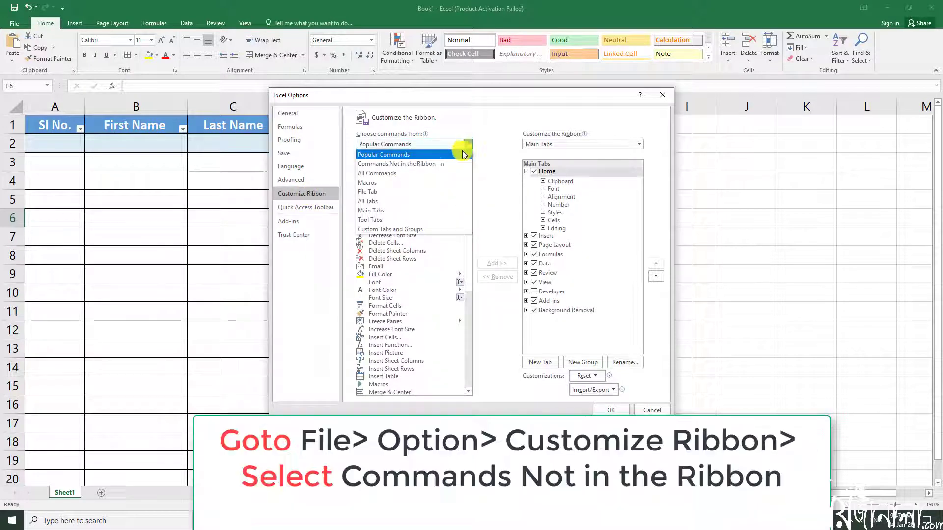
{"action": "left_click", "coordinate": [421, 166]}
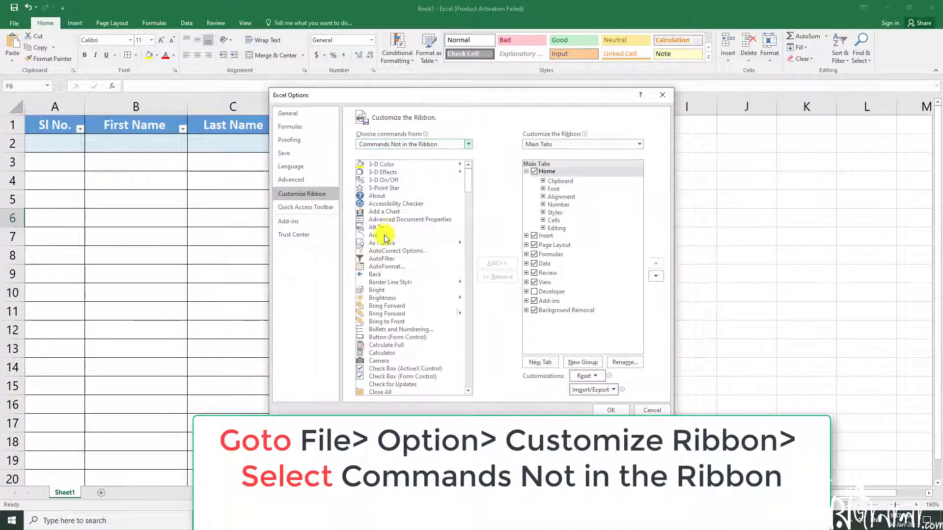
{"action": "scroll", "coordinate": [408, 306], "scroll_direction": "down", "scroll_amount": 4}
{"action": "scroll", "coordinate": [408, 307], "scroll_direction": "down", "scroll_amount": 4}
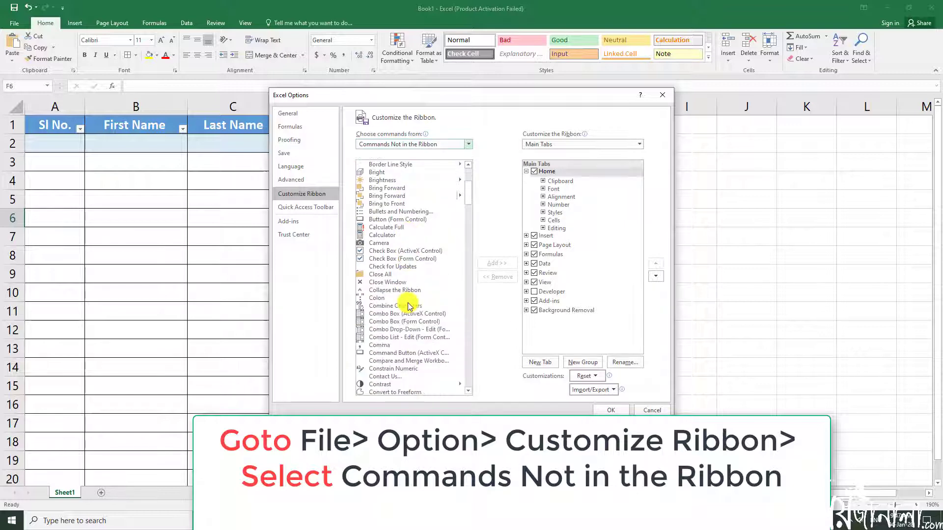
{"action": "scroll", "coordinate": [408, 306], "scroll_direction": "down", "scroll_amount": 3}
{"action": "scroll", "coordinate": [409, 306], "scroll_direction": "down", "scroll_amount": 4}
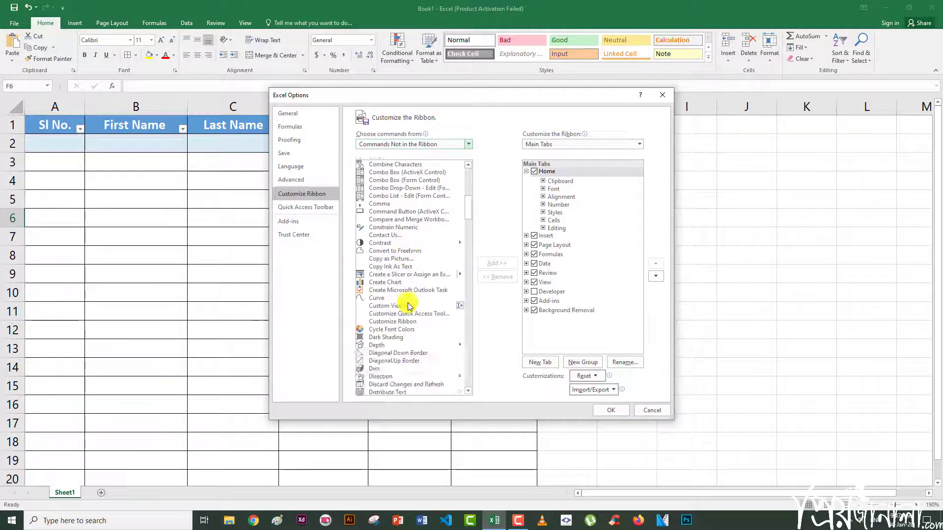
{"action": "scroll", "coordinate": [408, 307], "scroll_direction": "up", "scroll_amount": 5}
{"action": "scroll", "coordinate": [409, 307], "scroll_direction": "up", "scroll_amount": 5}
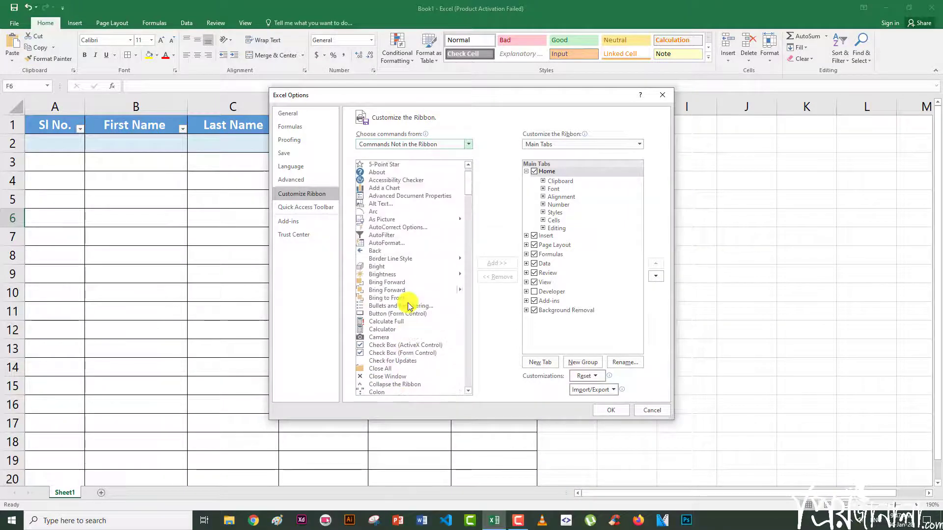
{"action": "scroll", "coordinate": [408, 307], "scroll_direction": "down", "scroll_amount": 5}
{"action": "scroll", "coordinate": [408, 307], "scroll_direction": "down", "scroll_amount": 6}
{"action": "scroll", "coordinate": [408, 306], "scroll_direction": "down", "scroll_amount": 6}
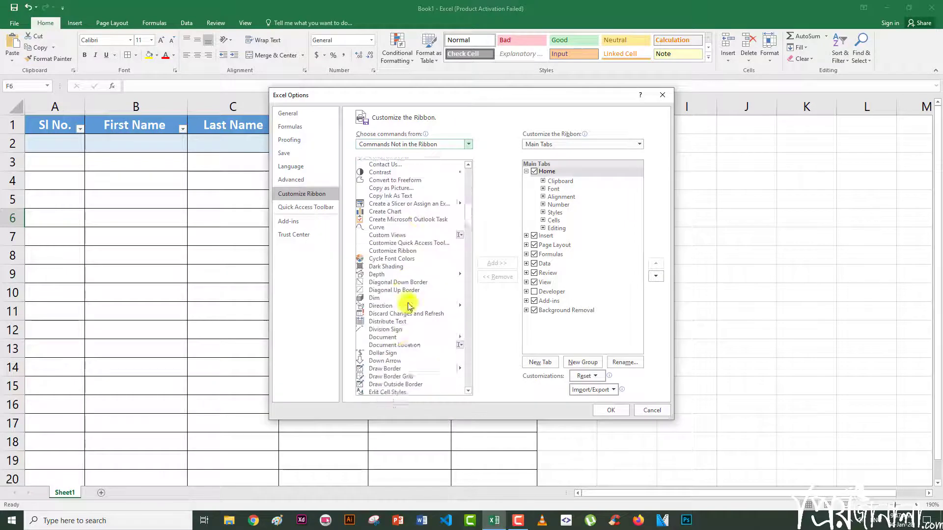
{"action": "scroll", "coordinate": [408, 307], "scroll_direction": "down", "scroll_amount": 6}
{"action": "scroll", "coordinate": [409, 306], "scroll_direction": "down", "scroll_amount": 3}
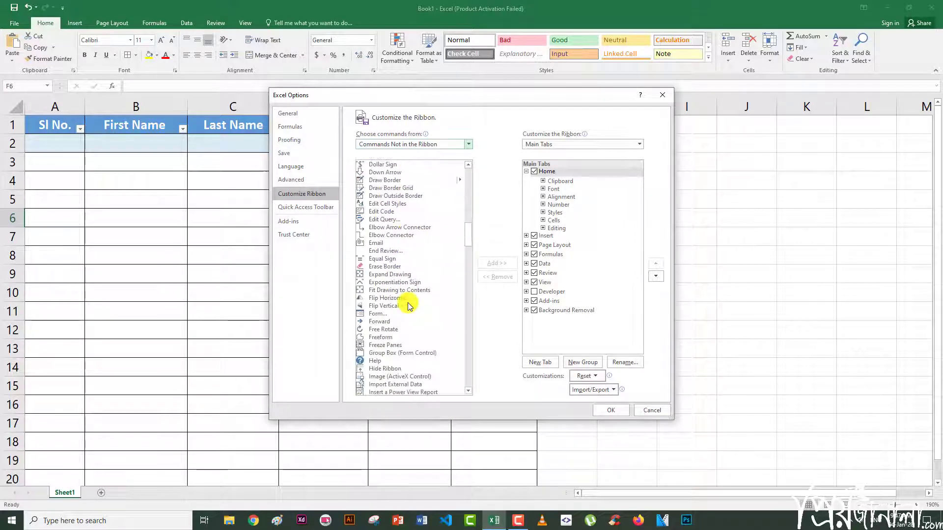
{"action": "left_click", "coordinate": [374, 314]}
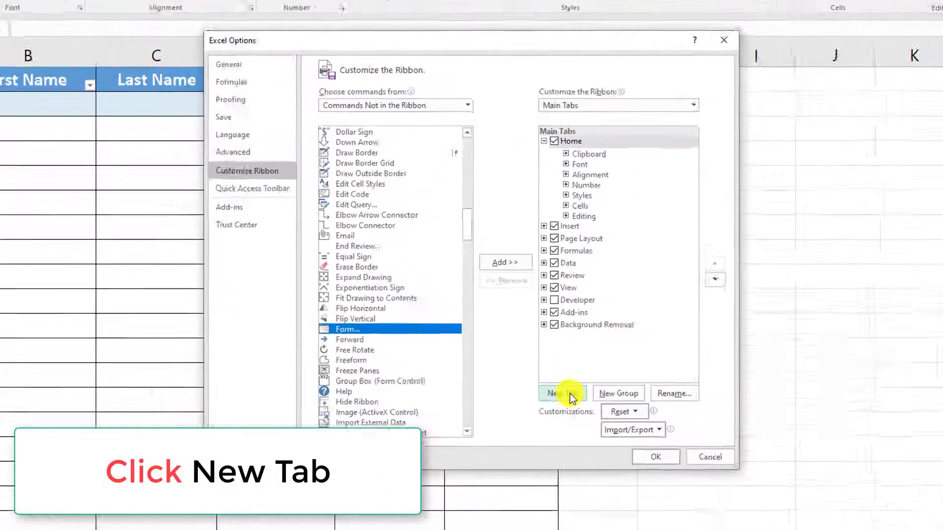
Create a new custom tab, rename it 'Data Entry', and select its New Group (Custom).
{"action": "left_click", "coordinate": [546, 363]}
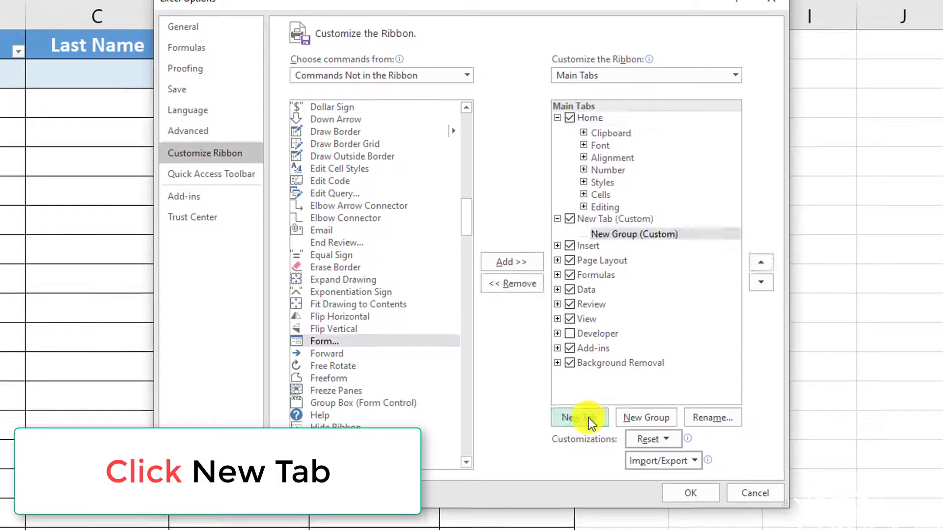
{"action": "left_click", "coordinate": [627, 220]}
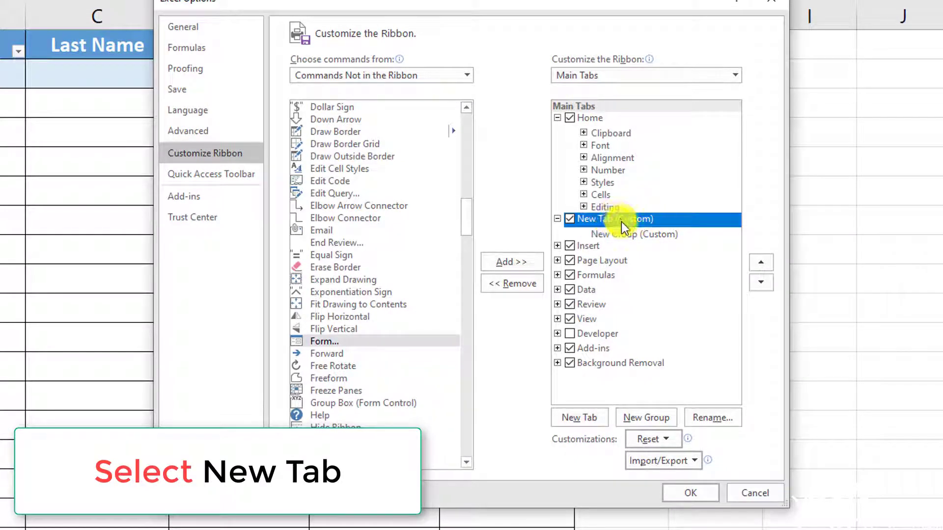
{"action": "left_click", "coordinate": [711, 419]}
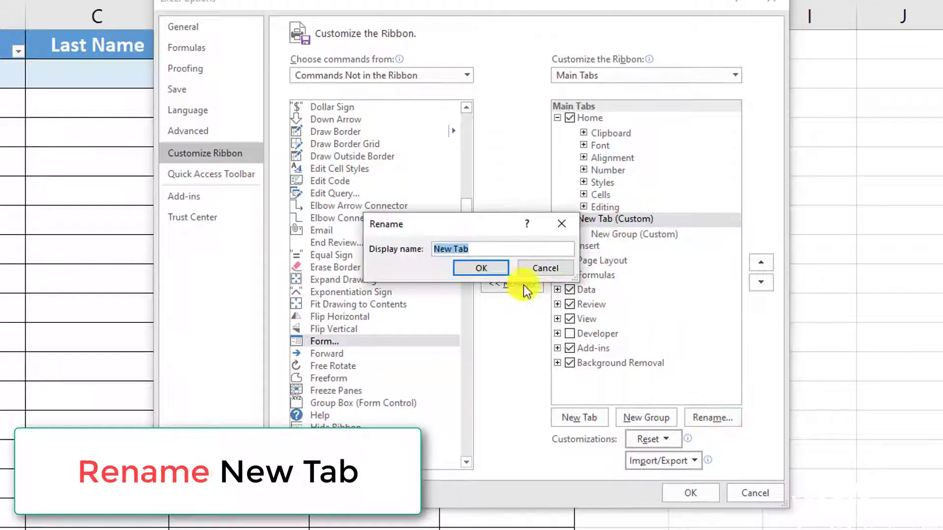
{"action": "key", "text": "BackSpace"}
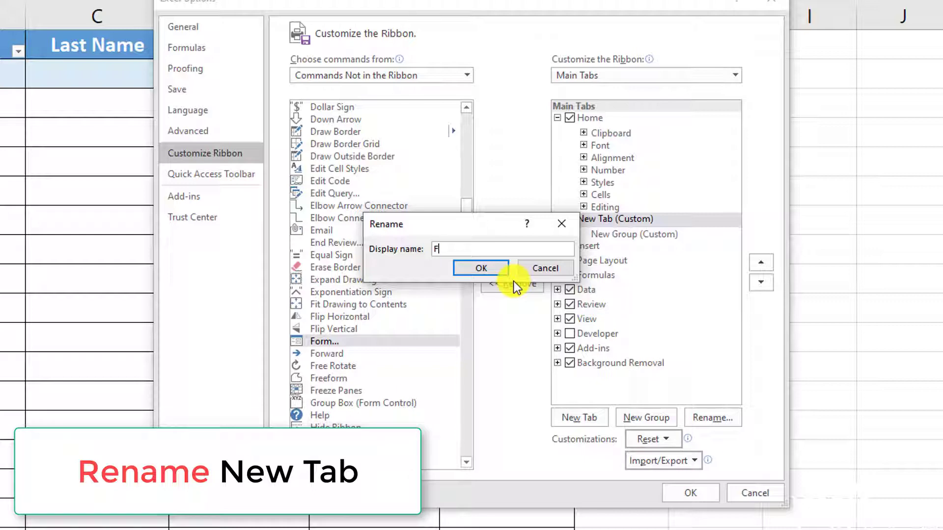
{"action": "type", "text": "Da"}
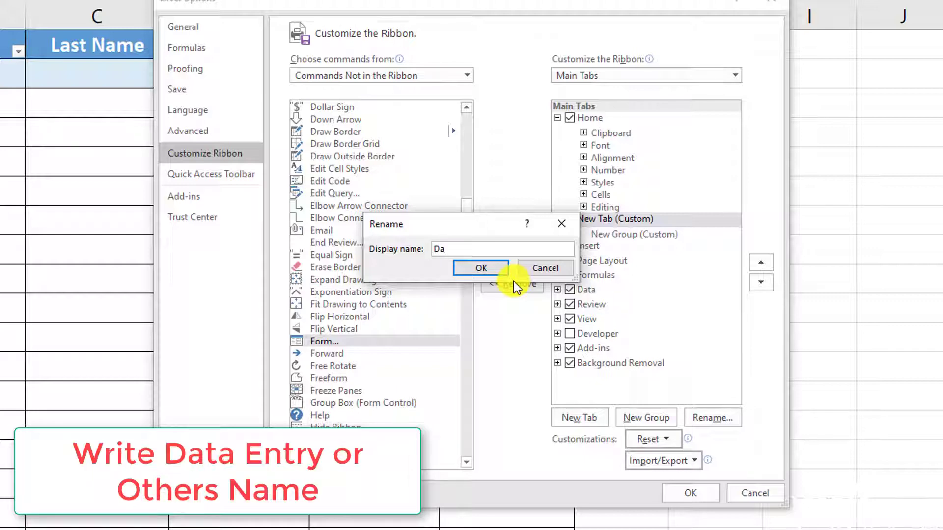
{"action": "type", "text": "ta Ent"}
{"action": "type", "text": "ry"}
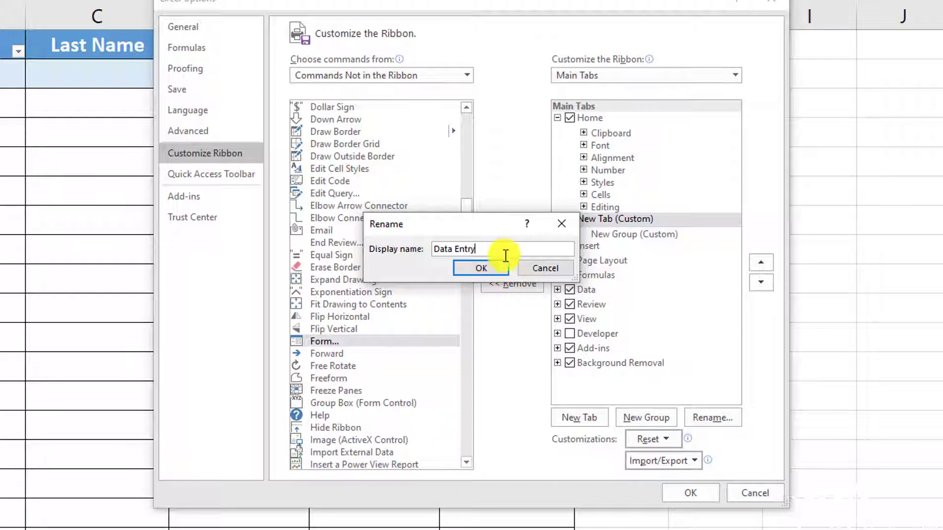
{"action": "left_click", "coordinate": [480, 268]}
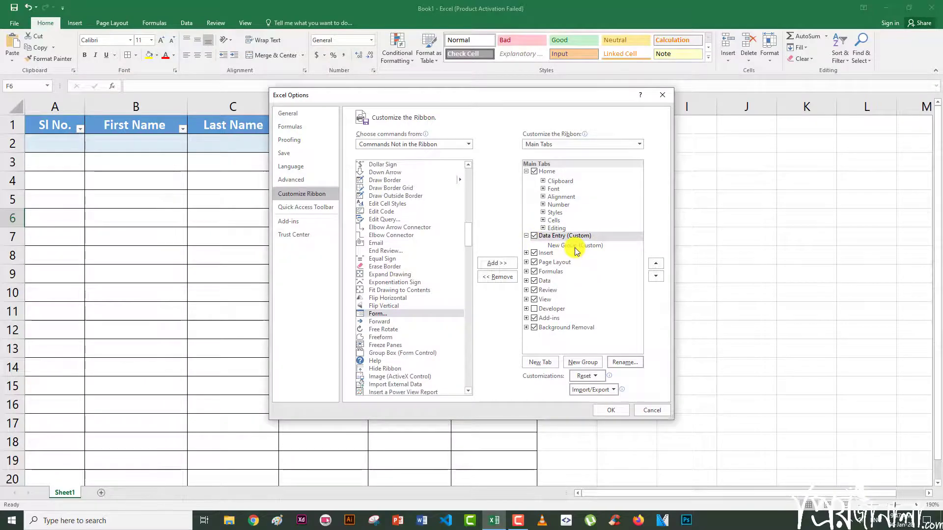
{"action": "left_click", "coordinate": [585, 245]}
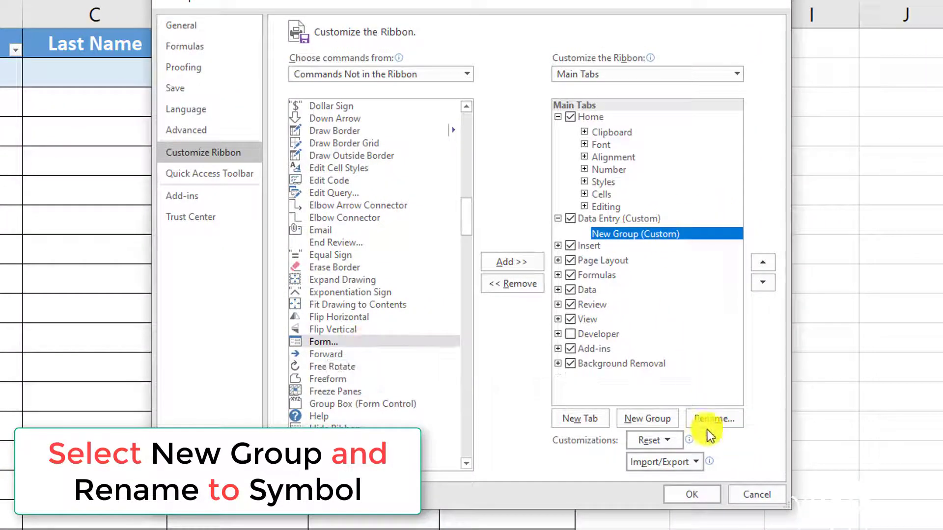
{"action": "left_click", "coordinate": [714, 417]}
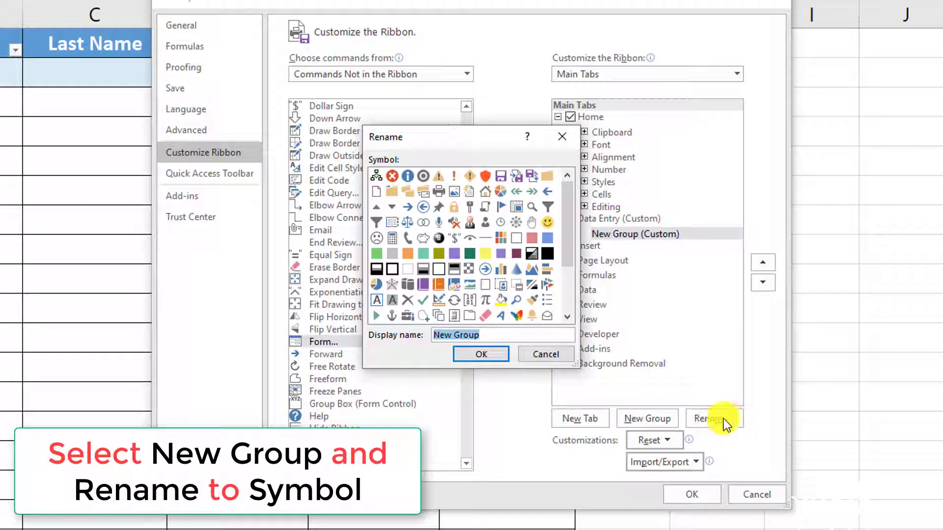
{"action": "left_click", "coordinate": [423, 175]}
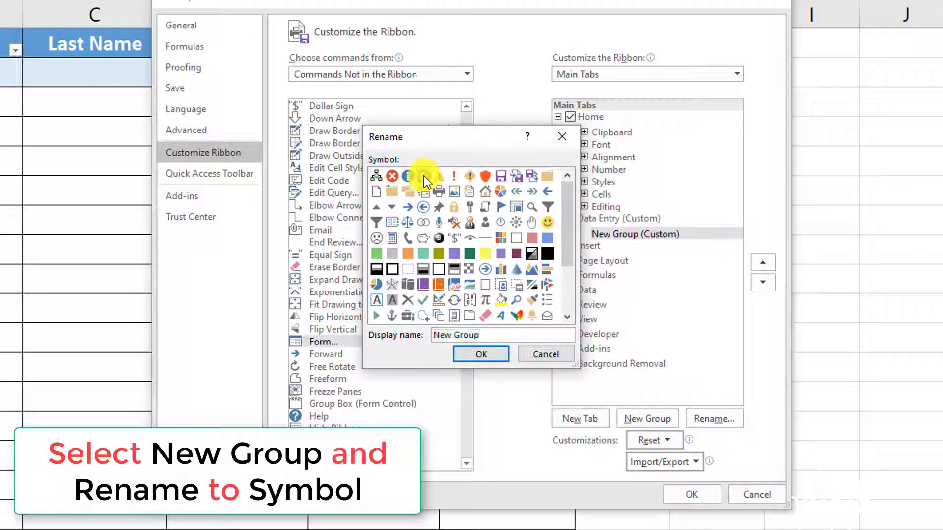
{"action": "left_click", "coordinate": [475, 352]}
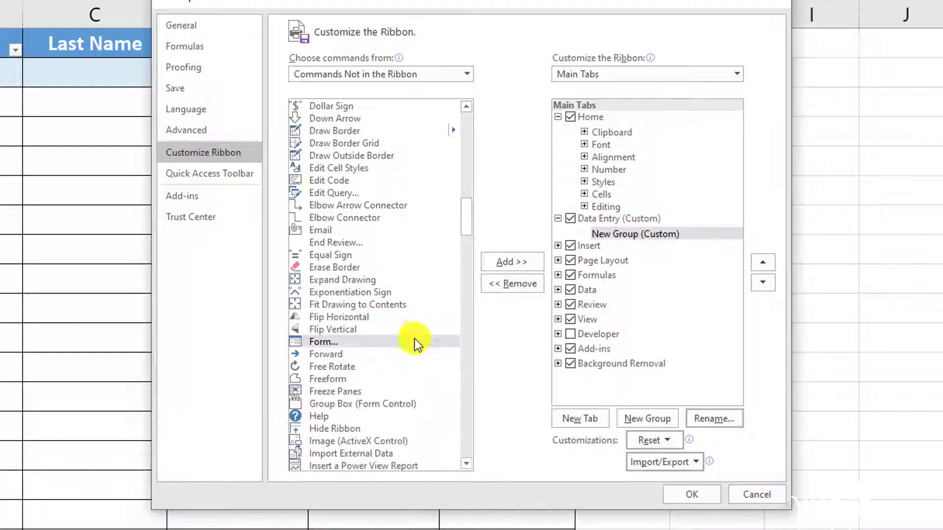
Add Form... to the Data Entry custom group, confirm Options, and select header row A1:F1.
{"action": "left_click", "coordinate": [324, 343]}
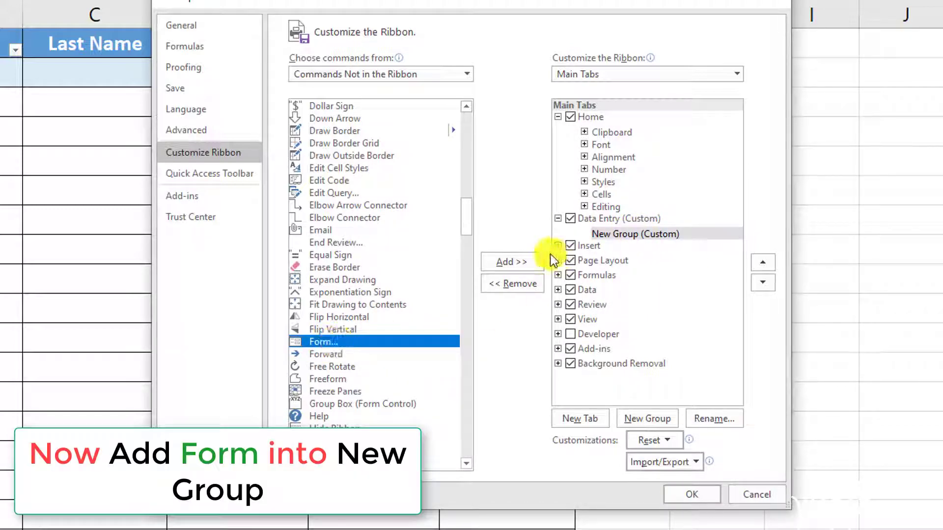
{"action": "left_click", "coordinate": [511, 262]}
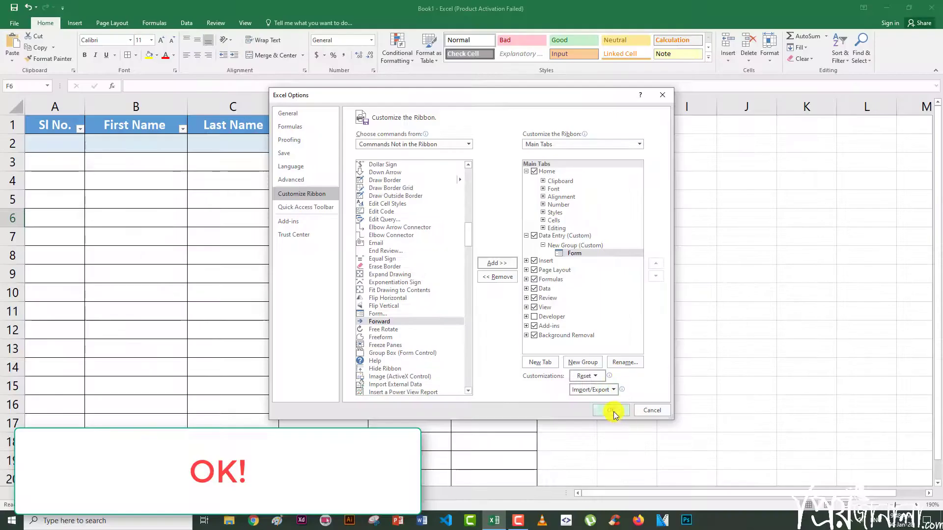
{"action": "left_click", "coordinate": [608, 410]}
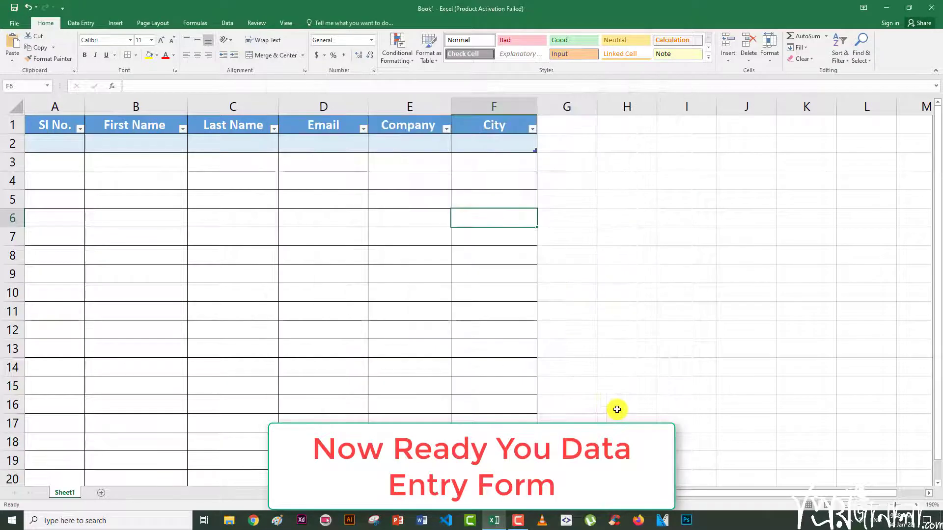
{"action": "left_click", "coordinate": [432, 311]}
{"action": "left_click_drag", "start_coordinate": [47, 123], "coordinate": [501, 132]}
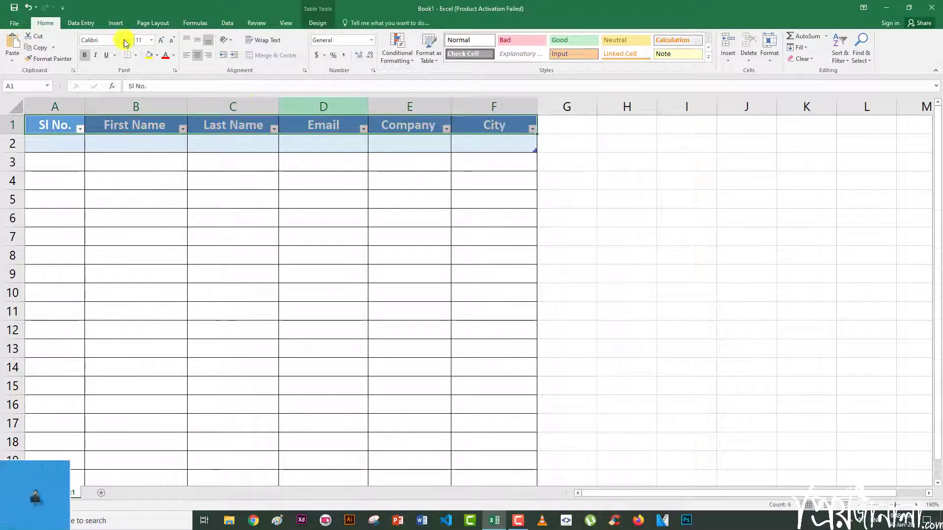
Open the Data Entry form and add record 01 with name, e-mail, company Walton, city Barishal.
{"action": "left_click", "coordinate": [87, 24]}
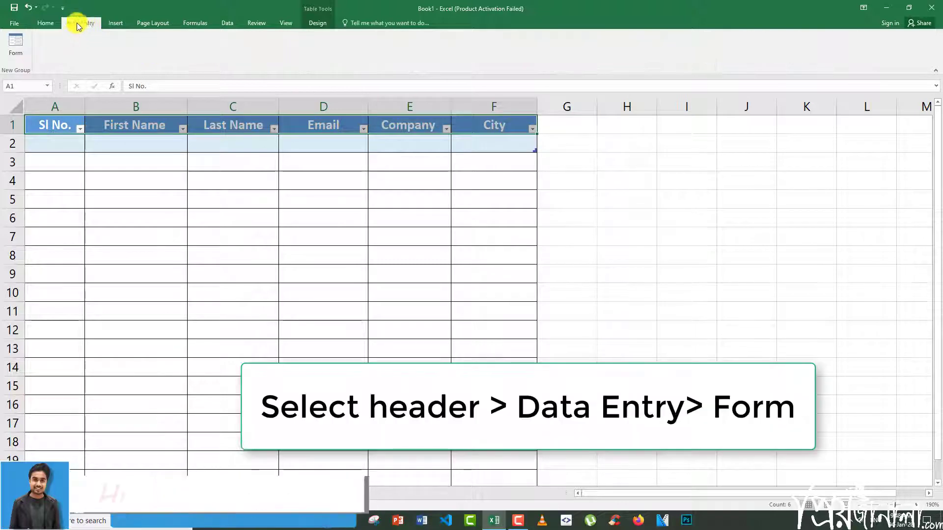
{"action": "left_click", "coordinate": [16, 46]}
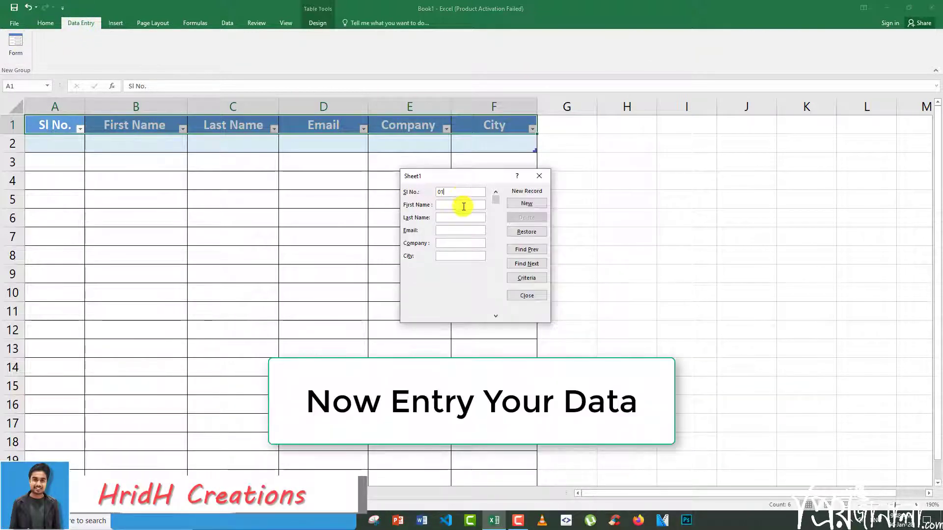
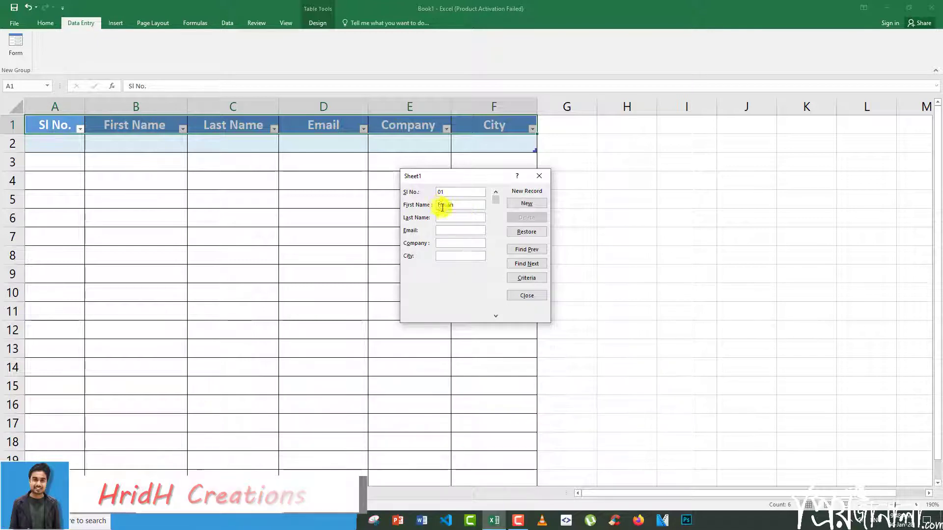
{"action": "left_click", "coordinate": [446, 217]}
{"action": "left_click", "coordinate": [448, 231]}
{"action": "key", "text": "Tab"}
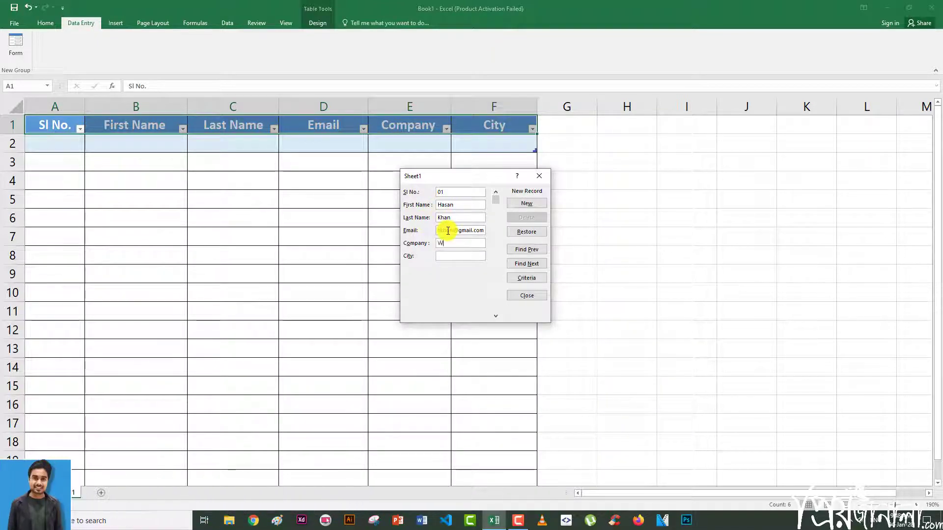
{"action": "type", "text": "Walton"}
{"action": "key", "text": "Tab"}
{"action": "type", "text": "Barishal"}
{"action": "key", "text": "Return"}
Add record 02 with name, e-mail, company ABC, city Dhaka, then close the form and widen Email.
{"action": "type", "text": "02"}
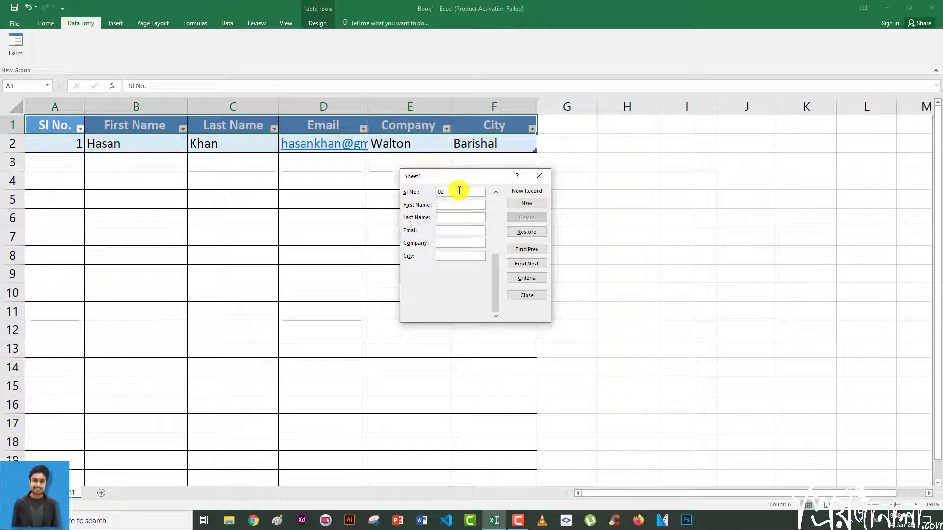
{"action": "key", "text": "Tab"}
{"action": "key", "text": "Tab"}
{"action": "key", "text": "Tab"}
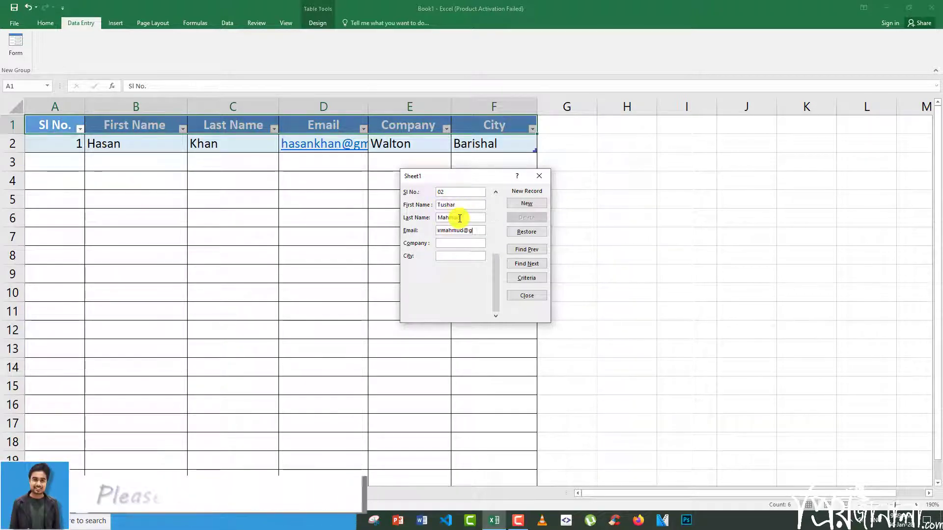
{"action": "key", "text": "Tab"}
{"action": "type", "text": "ABC\tDhaka"}
{"action": "key", "text": "Return"}
{"action": "key", "text": "Escape"}
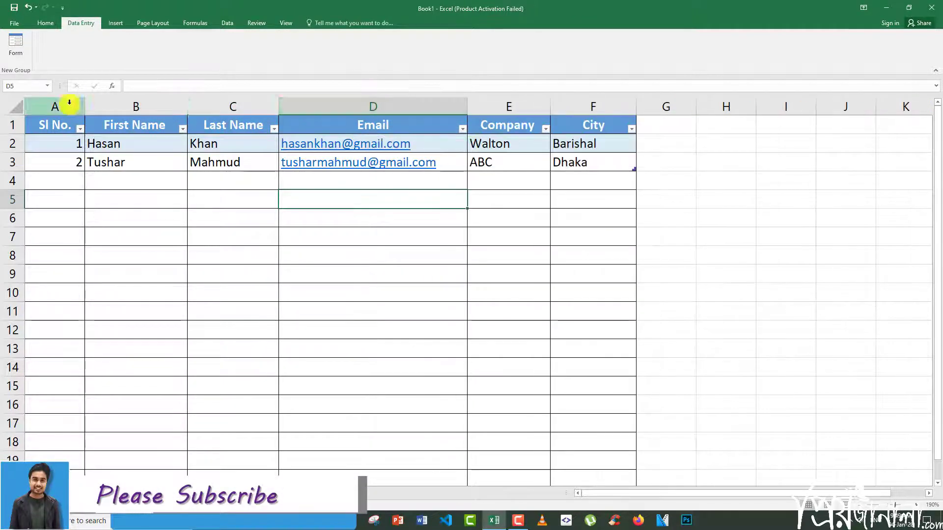
{"action": "left_click_drag", "start_coordinate": [54, 106], "coordinate": [594, 106]}
{"action": "left_click", "coordinate": [45, 23]}
Centre all entries of the table, both headers and the two records.
{"action": "left_click", "coordinate": [197, 55]}
{"action": "left_click", "coordinate": [373, 218]}
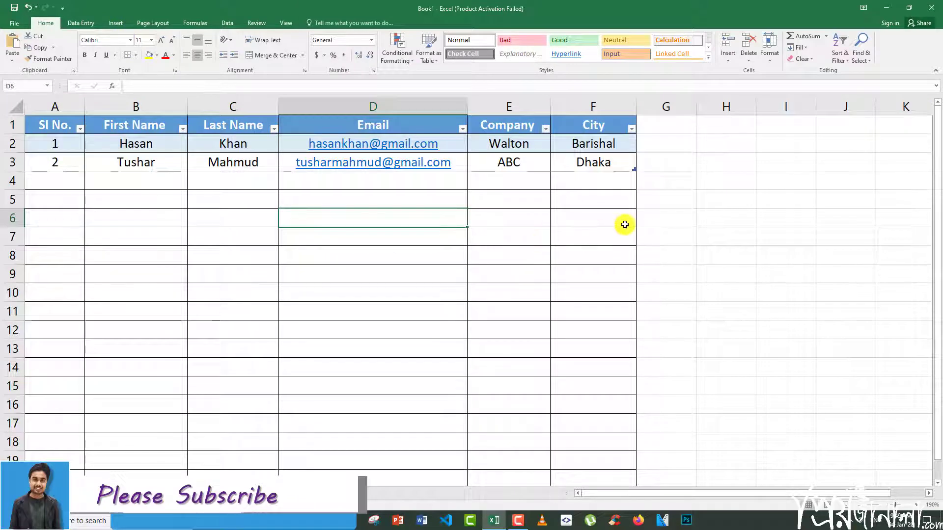